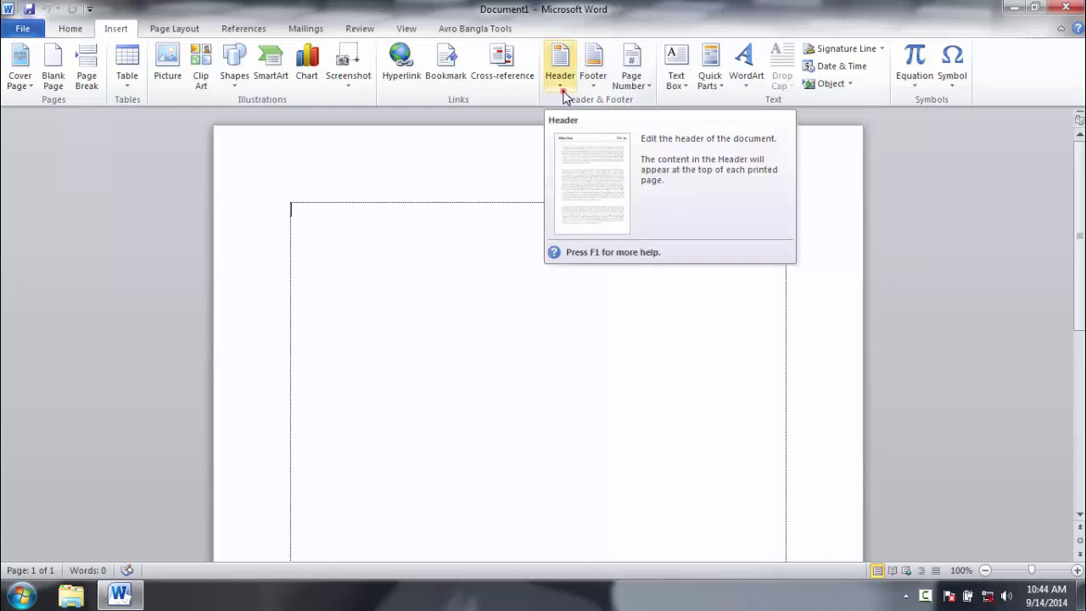
# - Open the page header for editing, enter "Company Name" and return to the document body
pyautogui.click(564, 95)
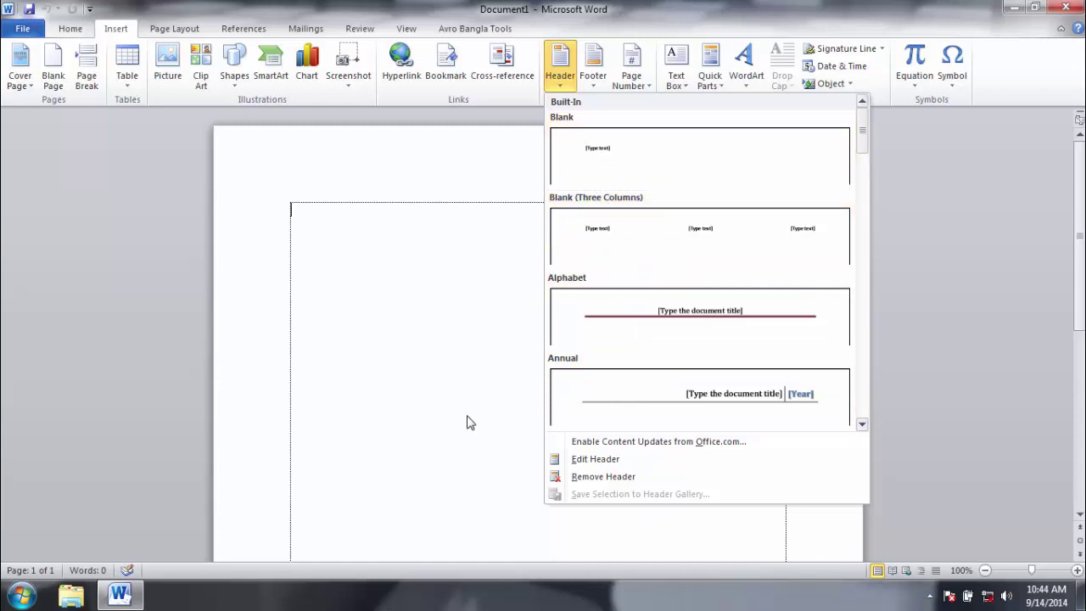
pyautogui.click(592, 459)
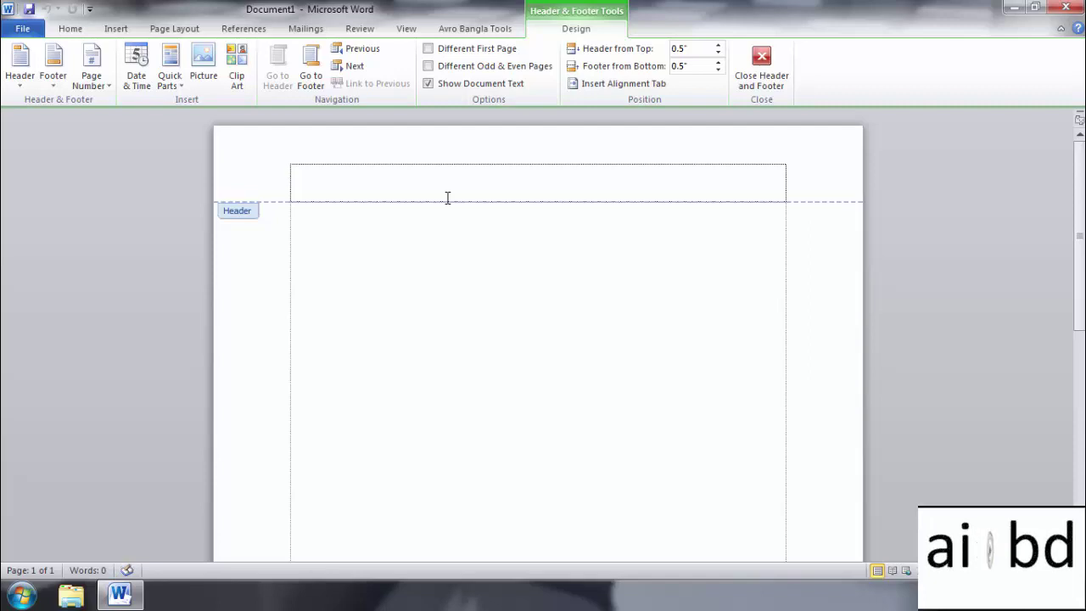
pyautogui.write('c')
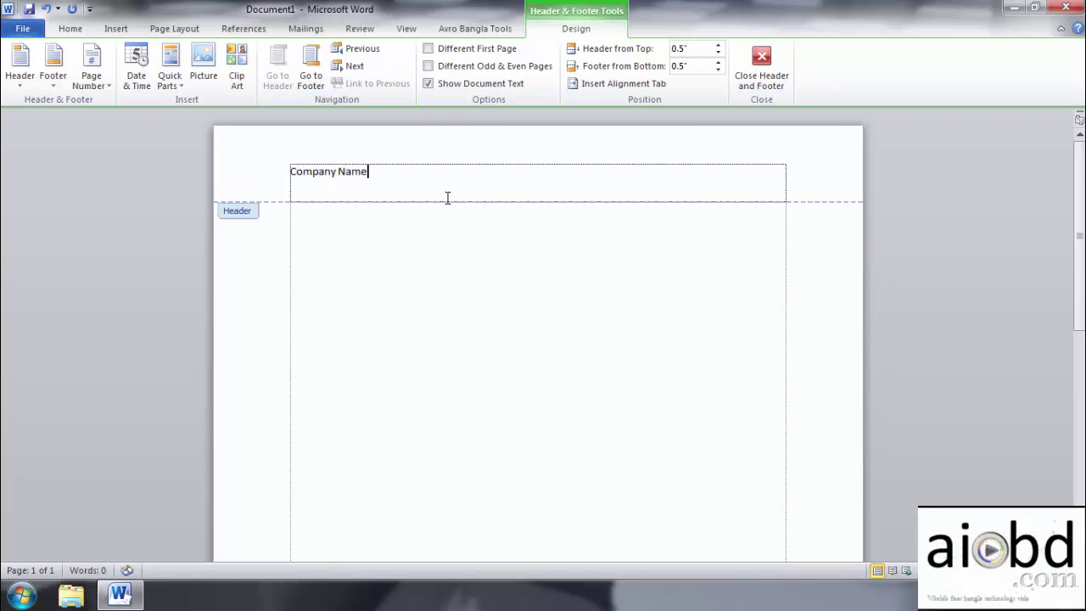
pyautogui.doubleClick(492, 265)
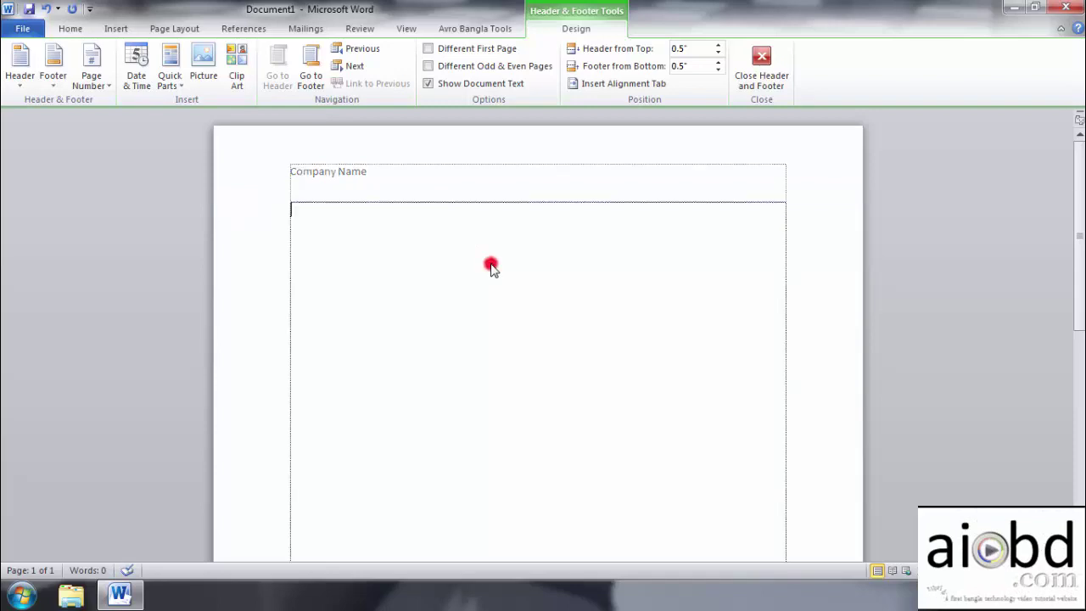
# - Center the "Company Name" text in the header and return to the document body
pyautogui.doubleClick(388, 173)
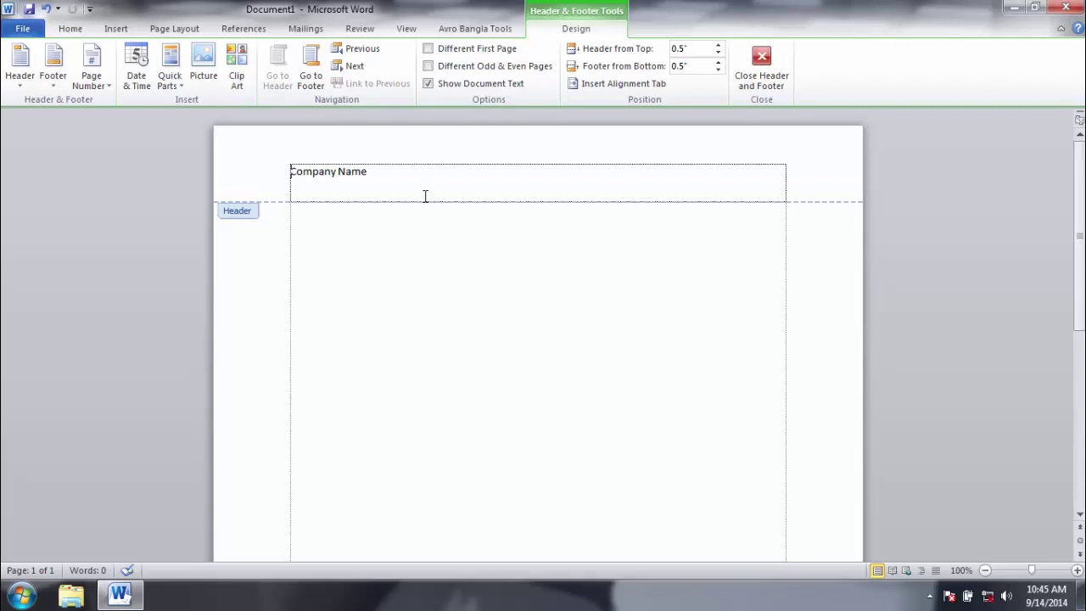
pyautogui.hotkey('ctrl', 'e')
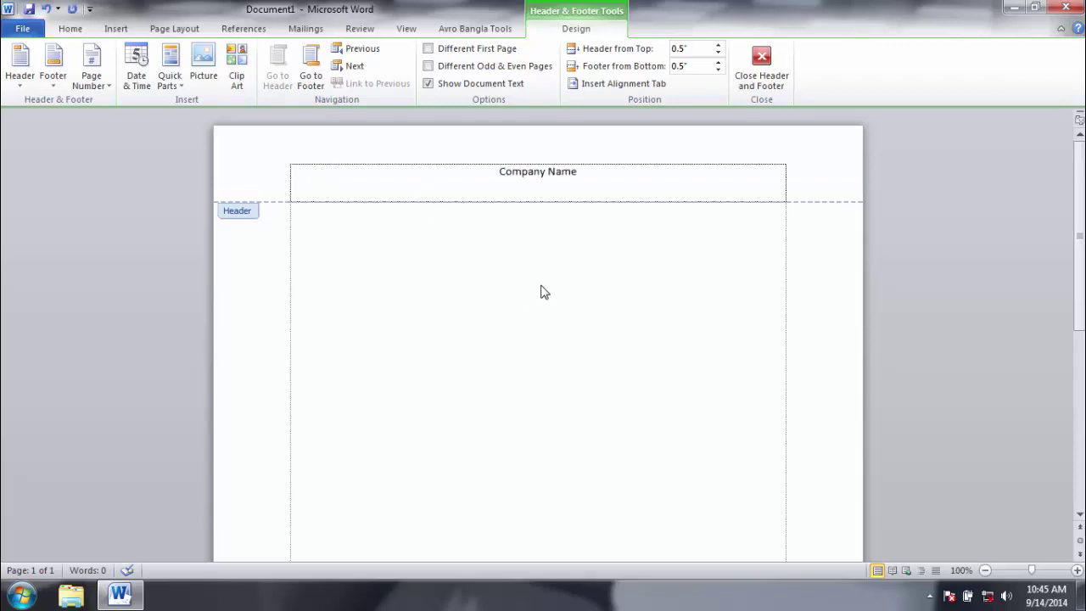
pyautogui.doubleClick(611, 290)
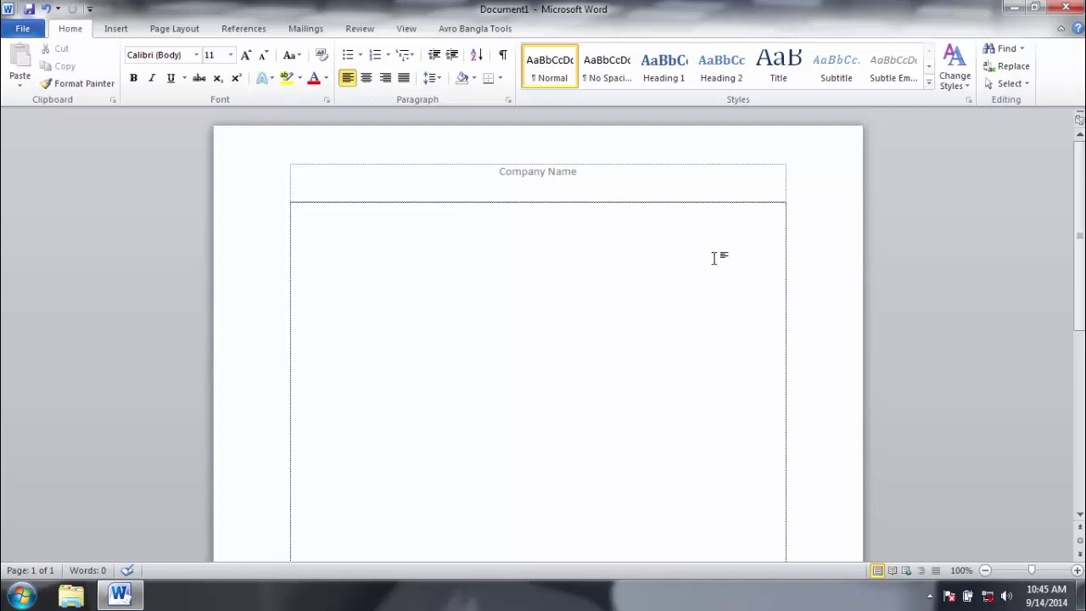
pyautogui.scroll(-1, 722, 260)
pyautogui.scroll(1, 732, 262)
# - Insert a Plain Number 3 page number at the top of the page and return to the document body
pyautogui.click(121, 30)
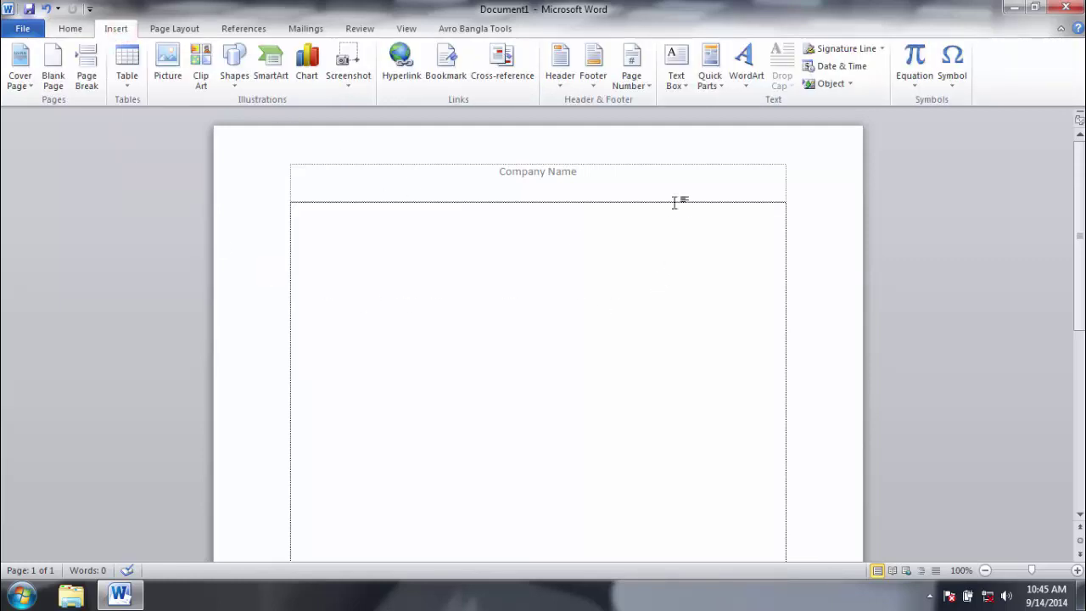
pyautogui.click(648, 86)
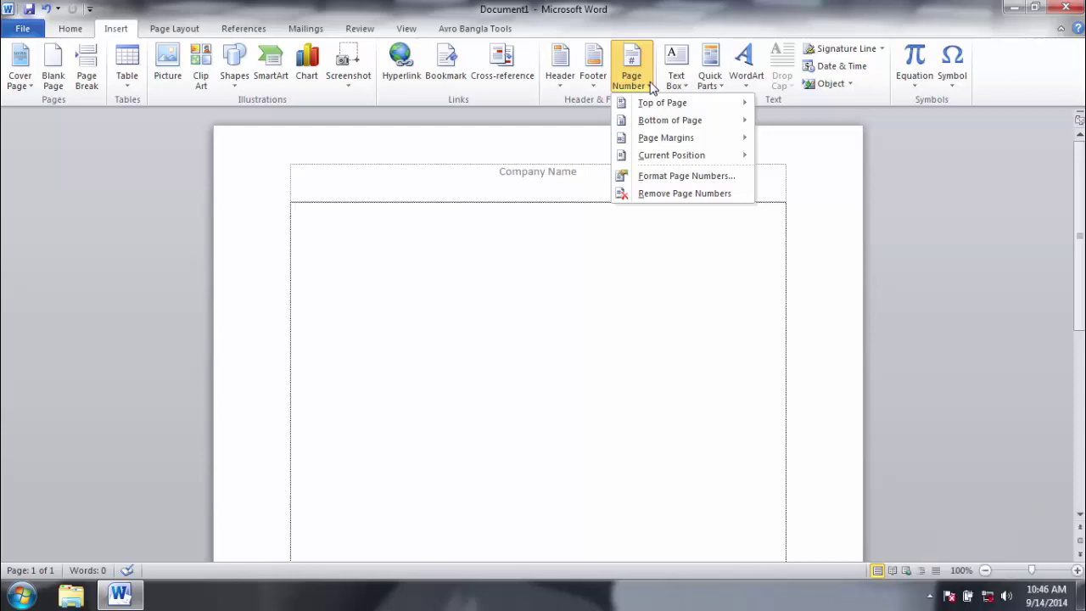
pyautogui.moveTo(677, 108)
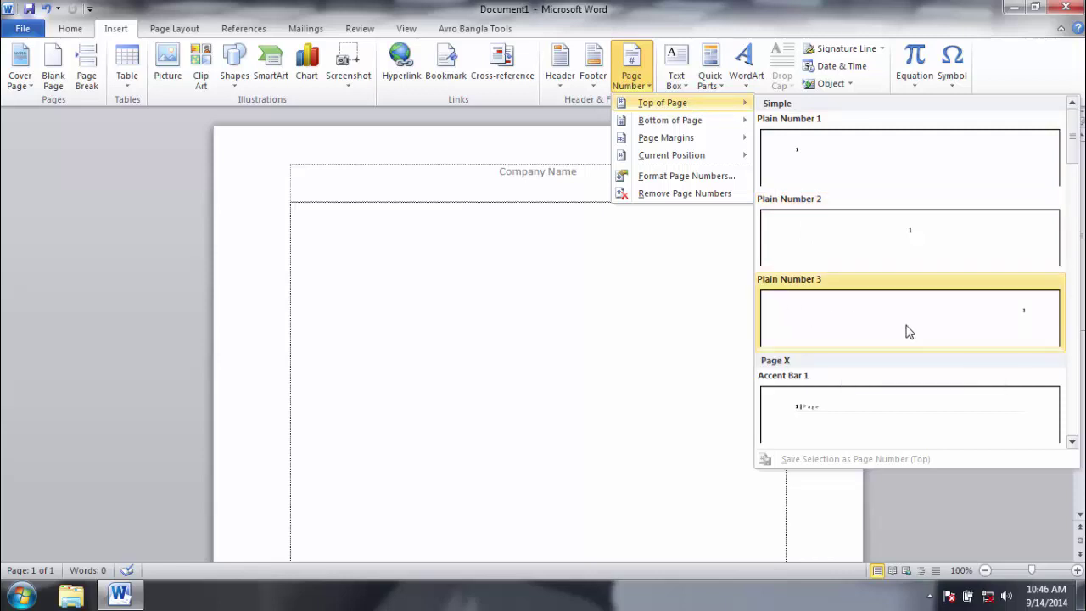
pyautogui.click(986, 331)
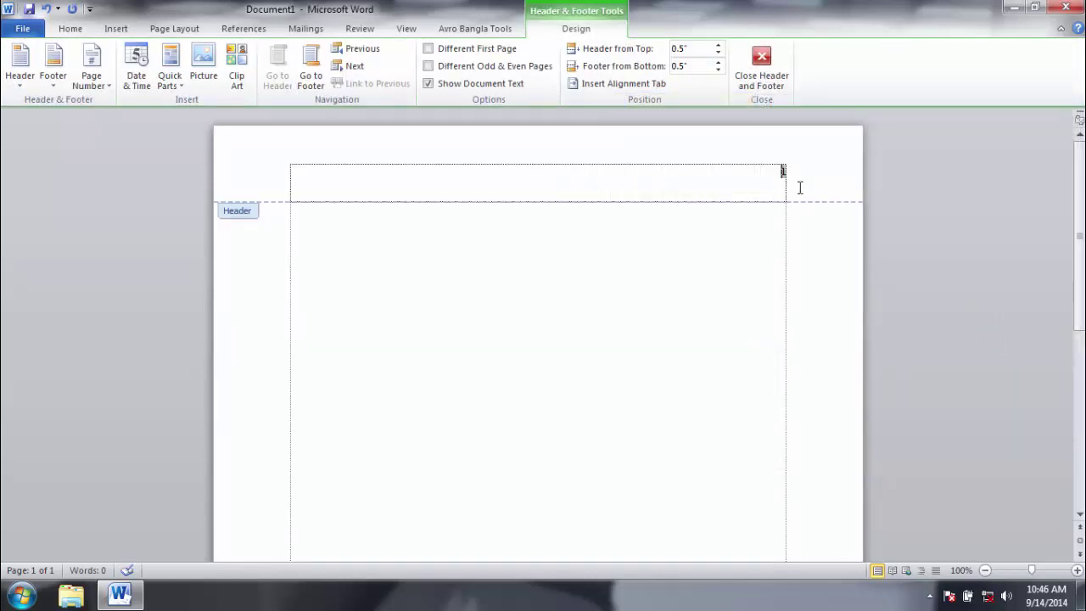
pyautogui.doubleClick(751, 296)
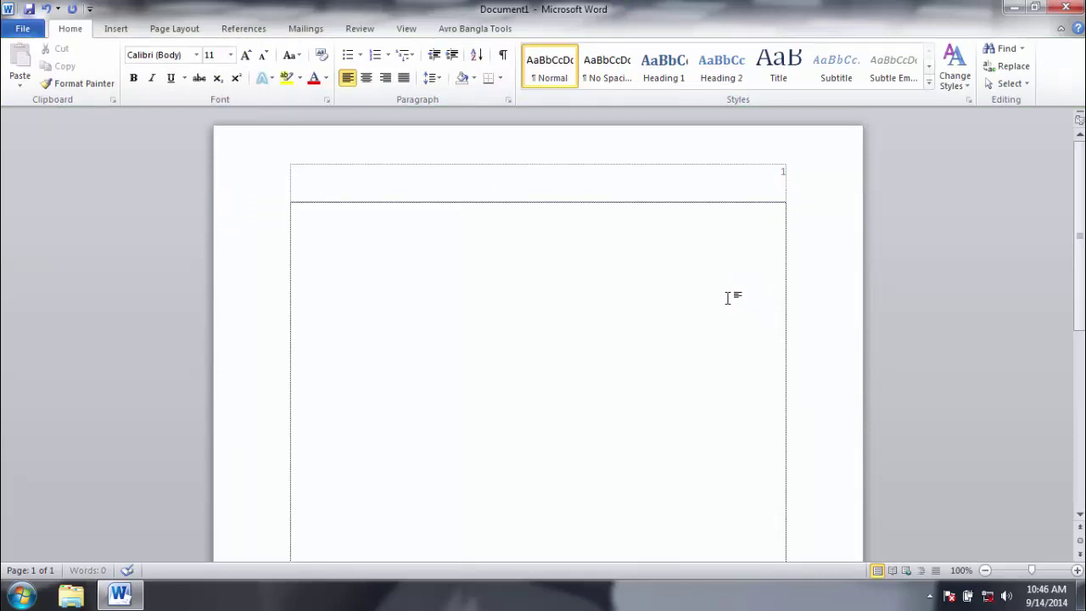
# - Add blank lines in the body until the document runs onto a second page
pyautogui.press('Return')
pyautogui.press('Return')
pyautogui.press('Return')
pyautogui.press('Return')
pyautogui.press('Return')
pyautogui.press('Return')
pyautogui.press('Return')
pyautogui.press('Return')
pyautogui.press('Return')
pyautogui.press('Return')
pyautogui.press('Return')
pyautogui.press('Return')
pyautogui.press('Return')
pyautogui.press('Return')
pyautogui.press('Return')
pyautogui.press('Return')
pyautogui.press('Return')
pyautogui.press('Return')
pyautogui.press('Return')
pyautogui.press('Return')
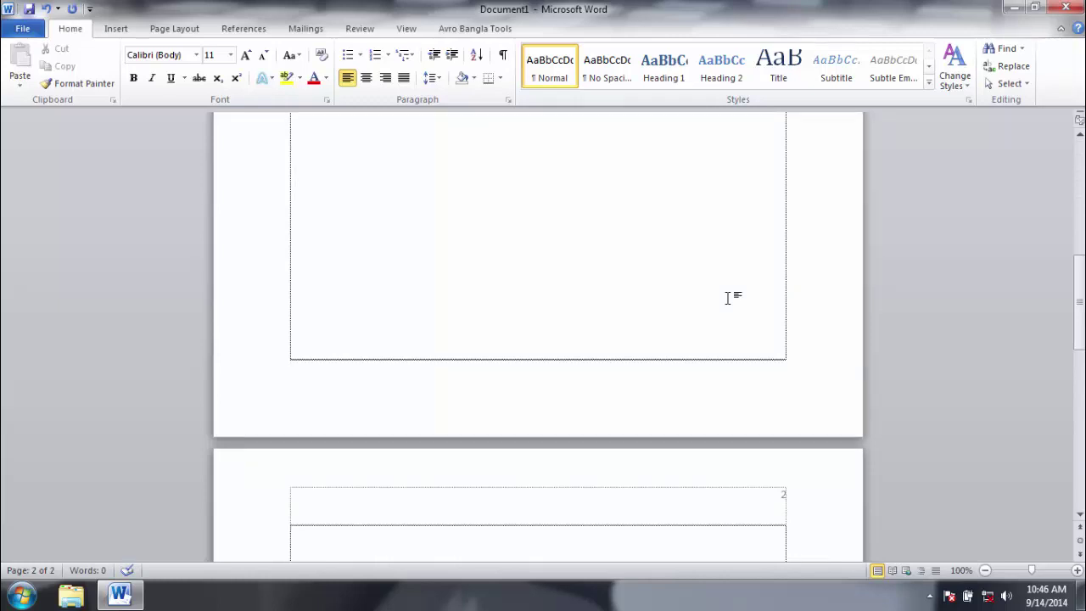
# - Remove the blank lines until the document fits on one page again
pyautogui.press('BackSpace')
pyautogui.press('BackSpace')
pyautogui.scroll(7, 639, 272)
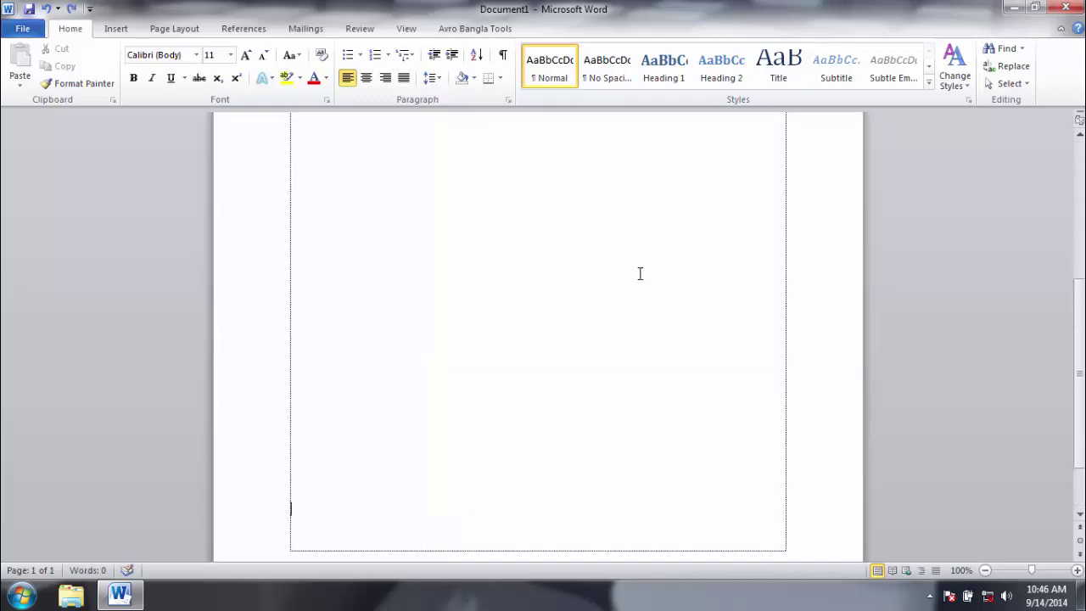
pyautogui.scroll(-8, 634, 220)
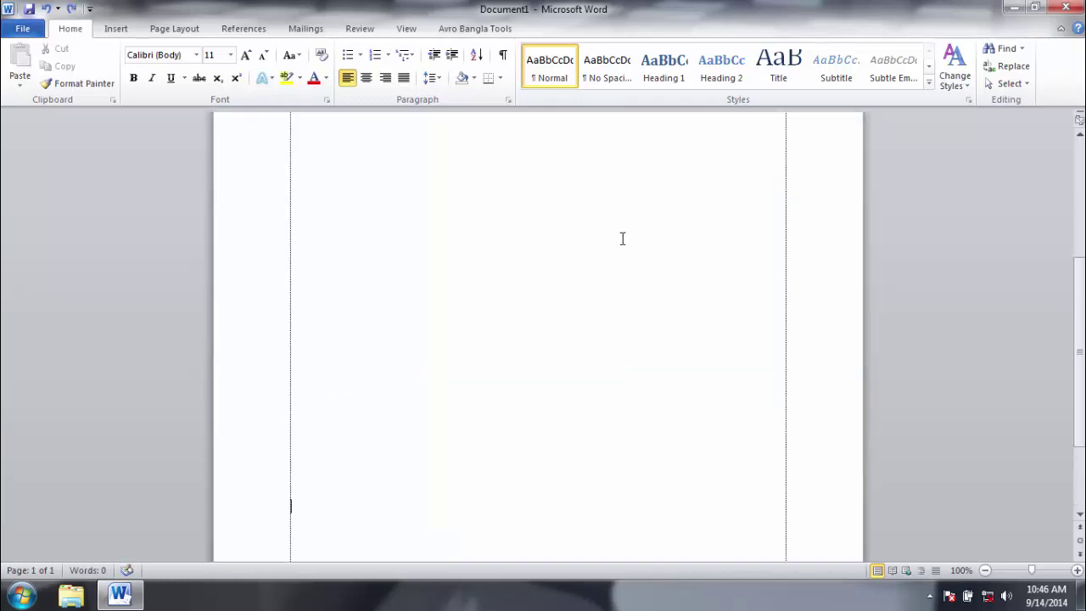
pyautogui.scroll(8, 622, 238)
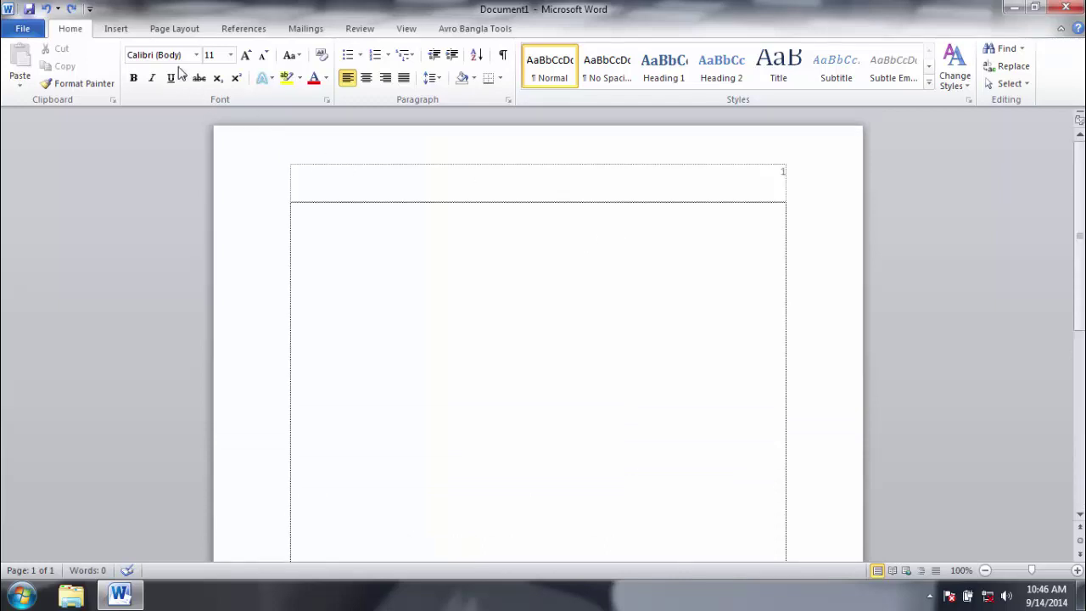
# - Insert a Plain Number 2 page number at the bottom of the page
pyautogui.click(116, 29)
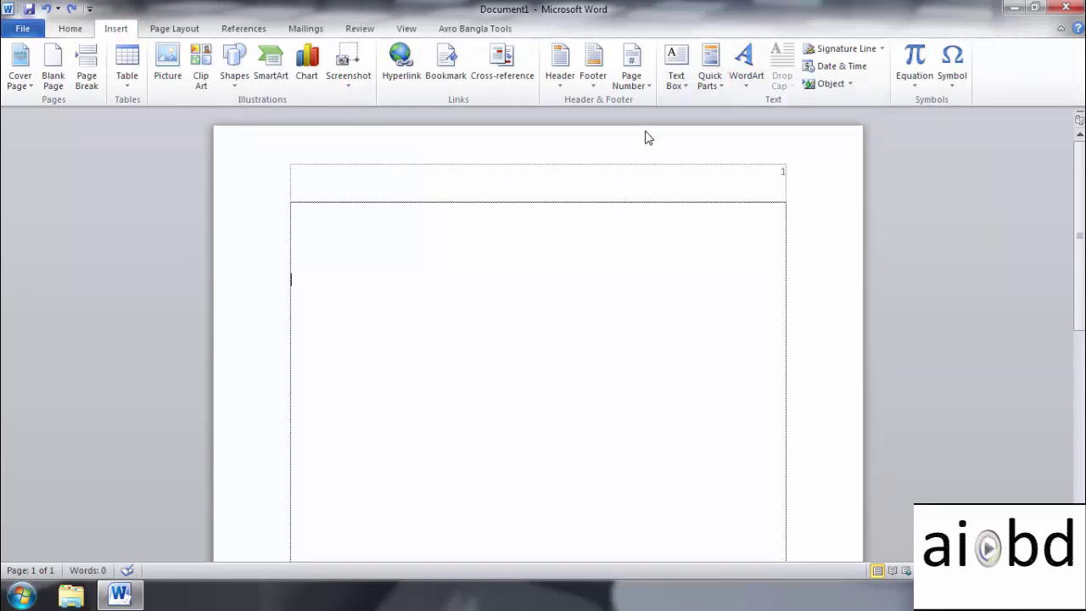
pyautogui.click(648, 85)
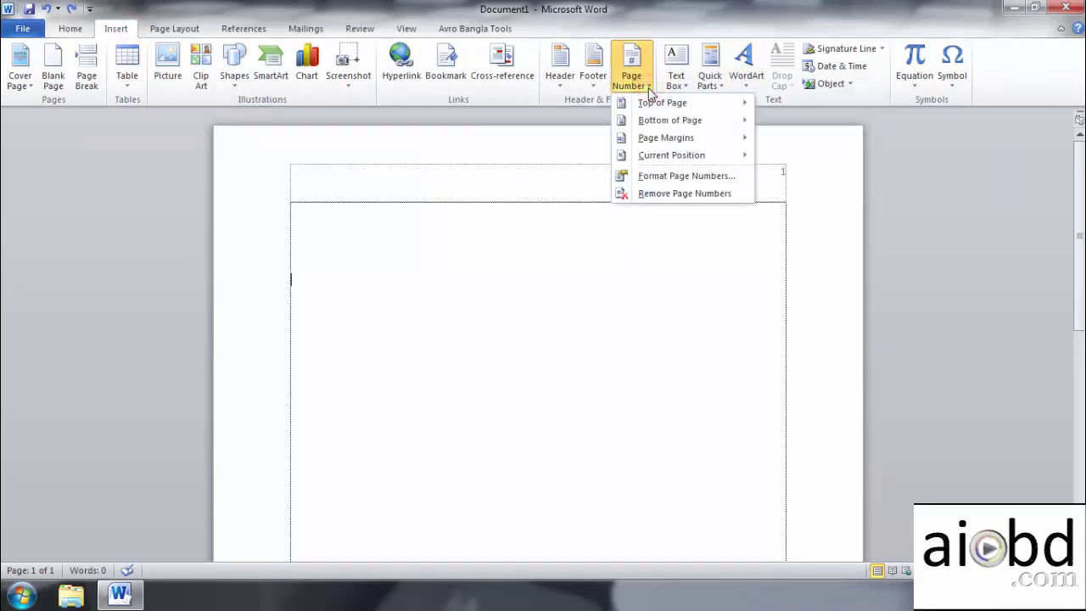
pyautogui.moveTo(681, 132)
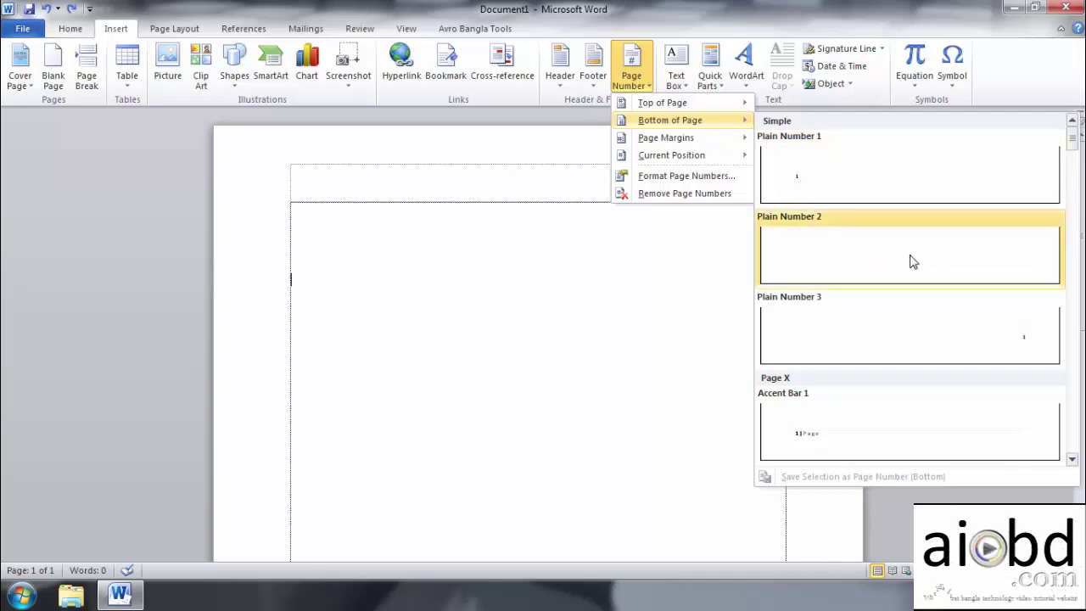
pyautogui.click(950, 262)
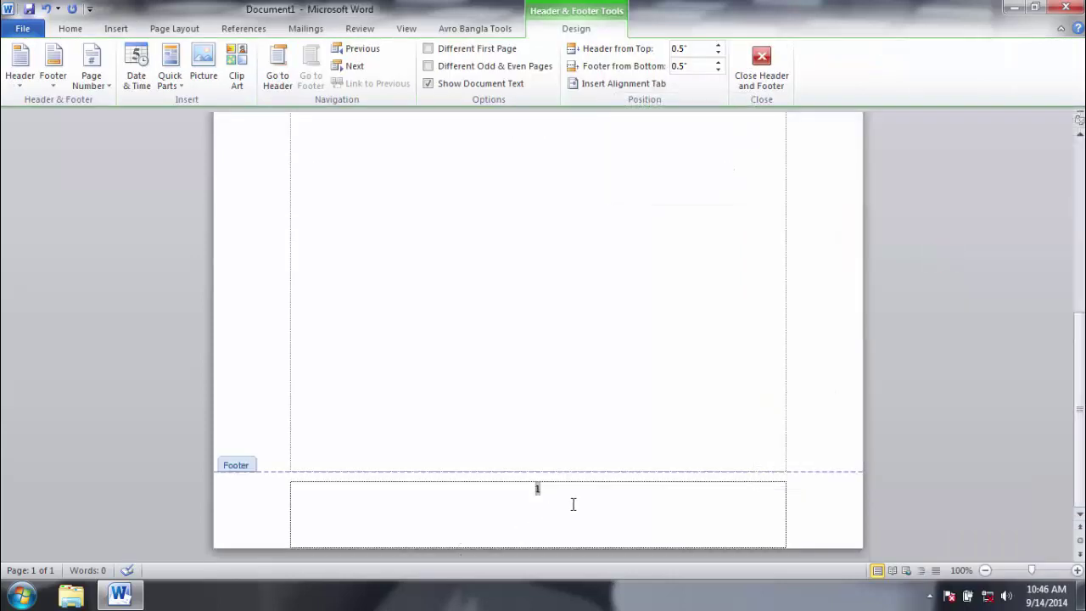
pyautogui.click(572, 504)
# - Delete the page number from the header and return to the document body
pyautogui.scroll(10, 575, 506)
pyautogui.scroll(-8, 554, 511)
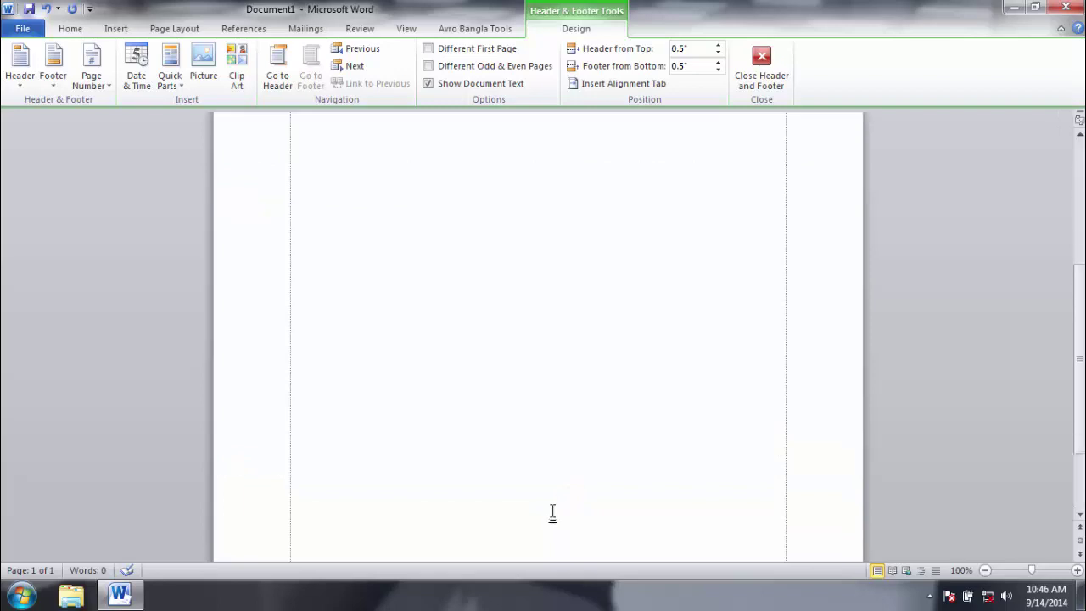
pyautogui.scroll(-4, 667, 477)
pyautogui.scroll(10, 757, 426)
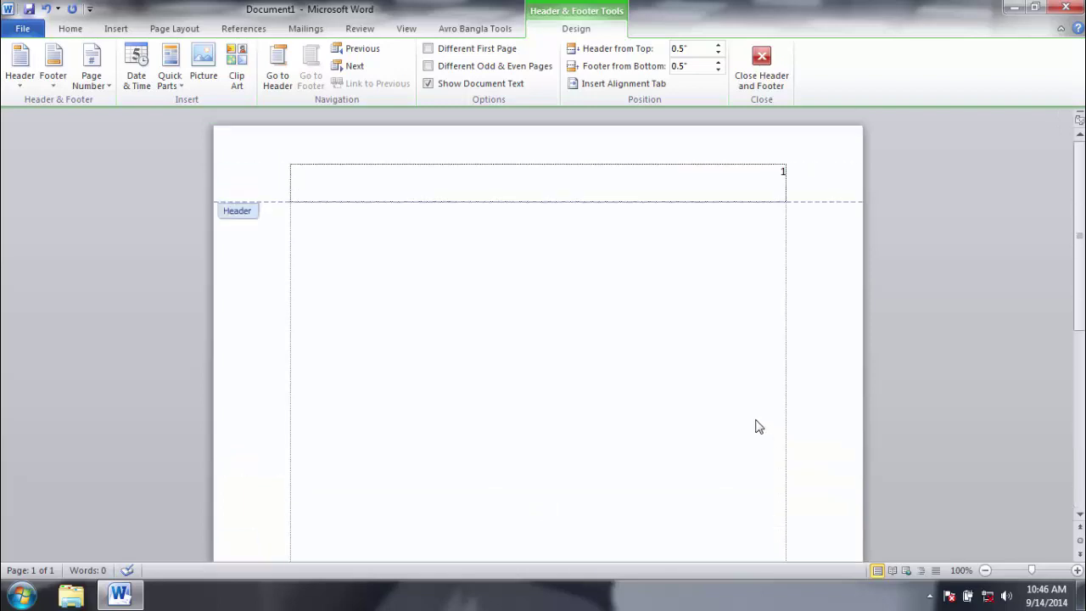
pyautogui.click(720, 187)
pyautogui.hotkey('ctrl', 'a')
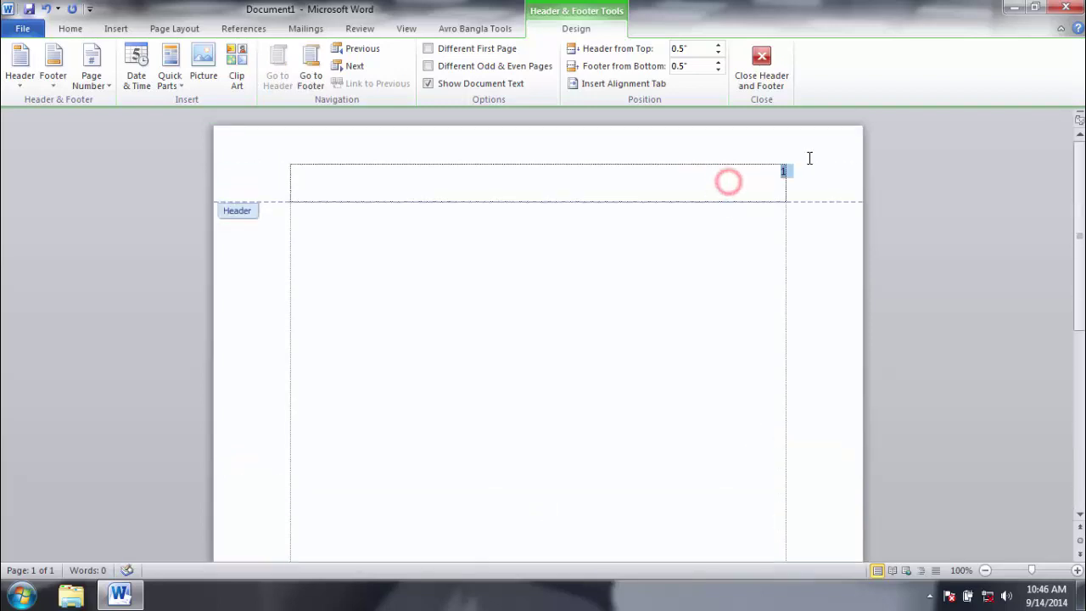
pyautogui.press('Delete')
pyautogui.doubleClick(642, 316)
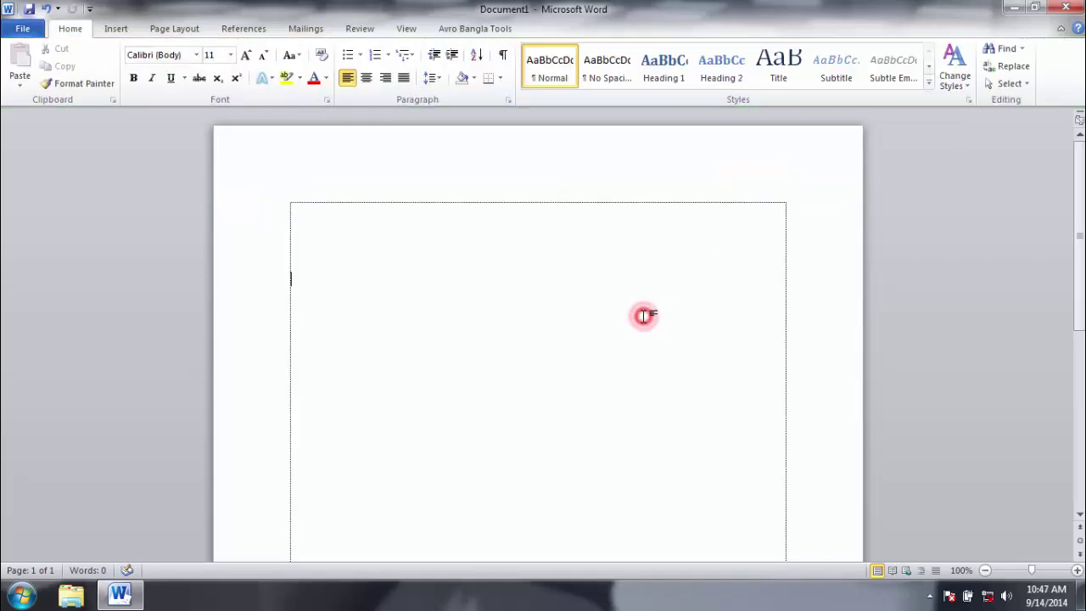
# - Extend the document with blank lines onto a third page and check the page numbers in the footers
pyautogui.scroll(-5, 643, 316)
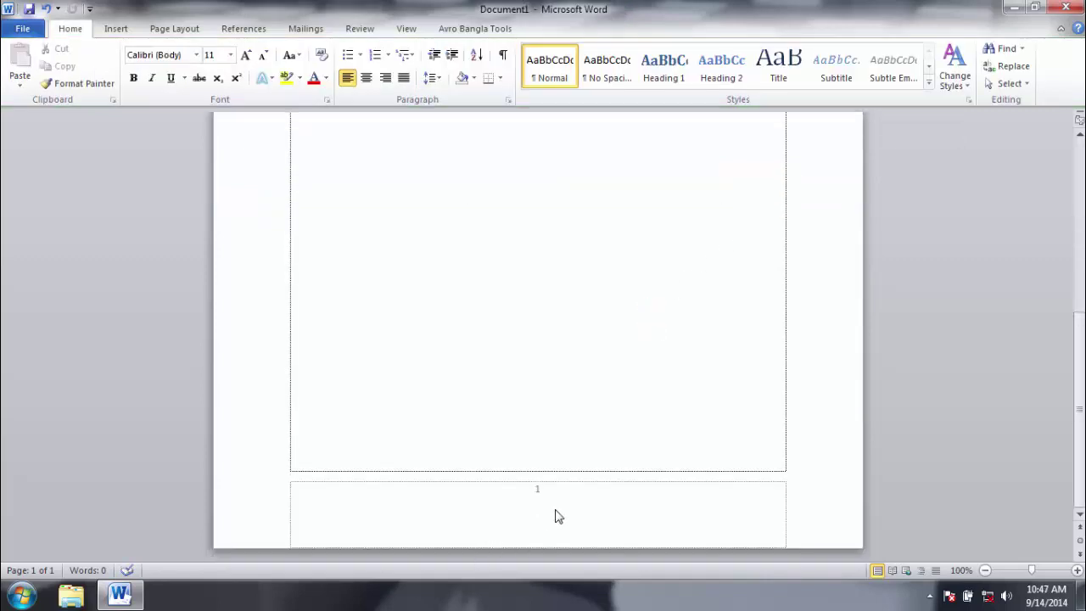
pyautogui.click(582, 451)
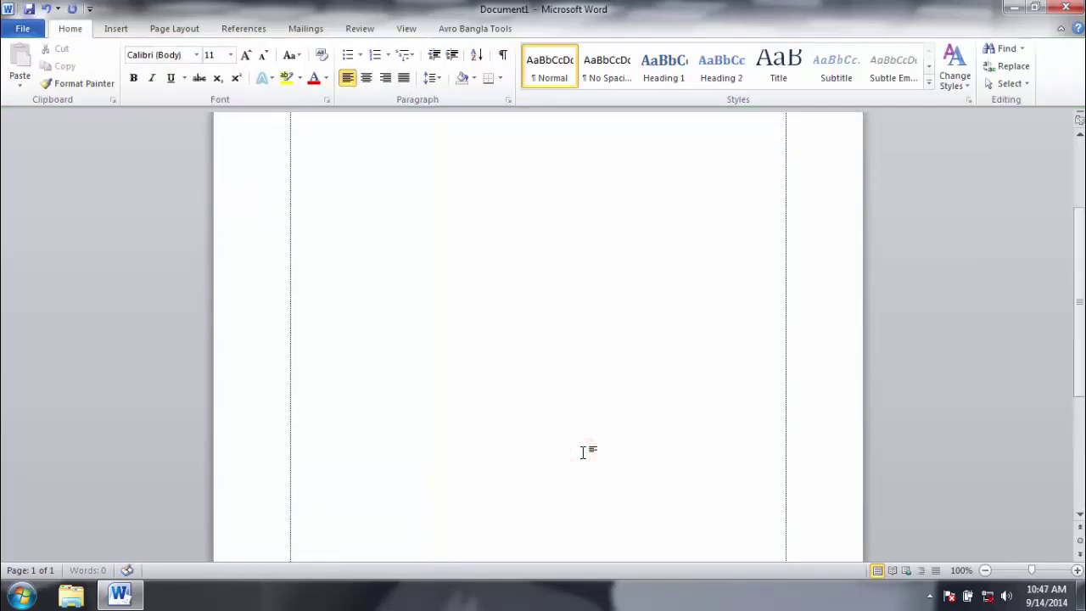
pyautogui.scroll(-8, 582, 450)
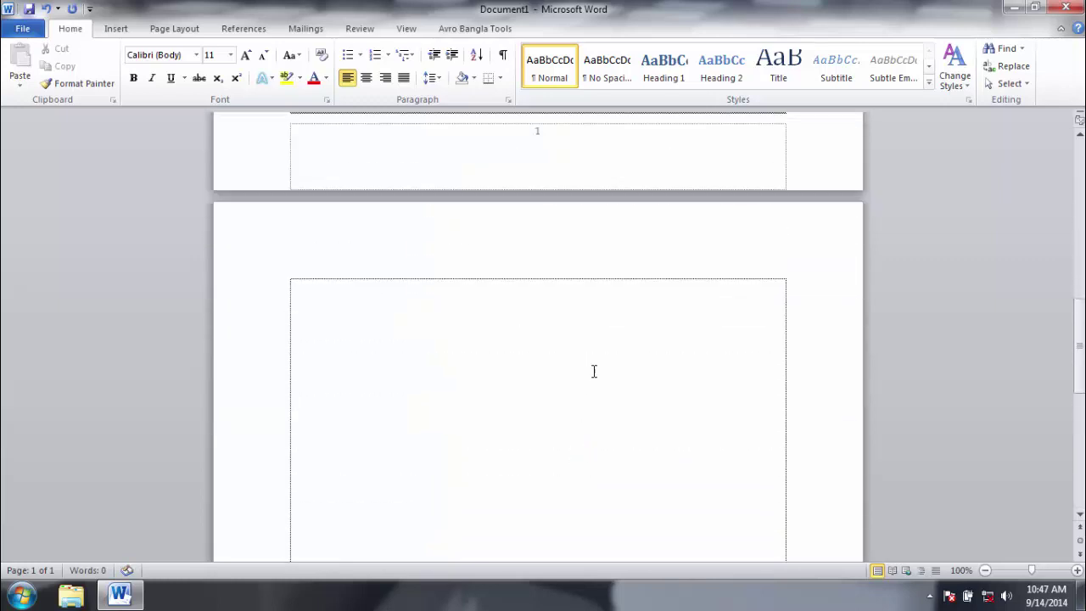
pyautogui.scroll(-3, 594, 370)
pyautogui.scroll(-3, 594, 371)
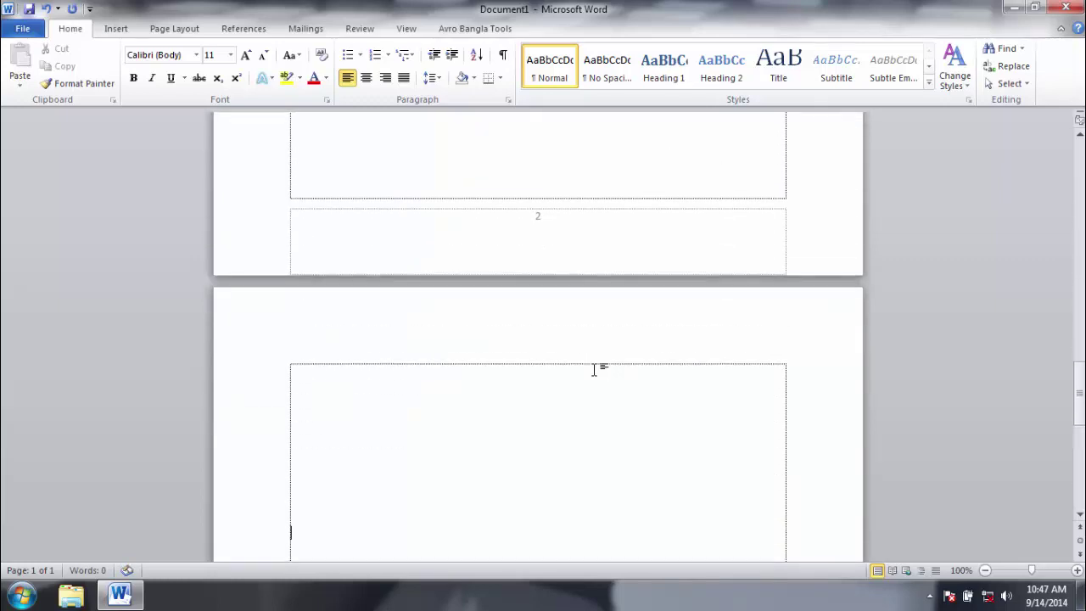
pyautogui.scroll(3, 639, 235)
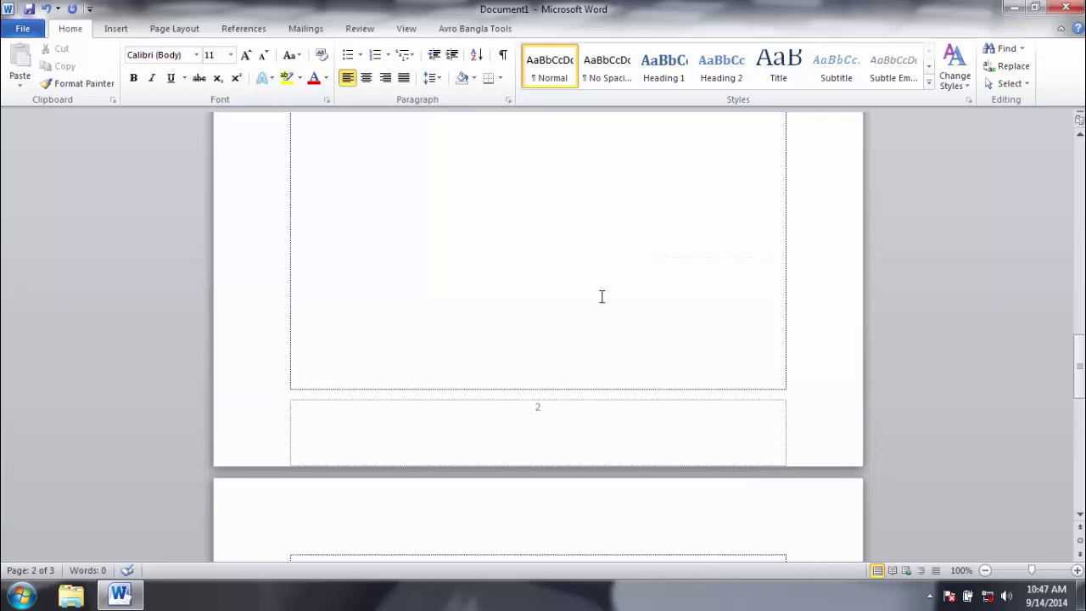
pyautogui.scroll(12, 636, 361)
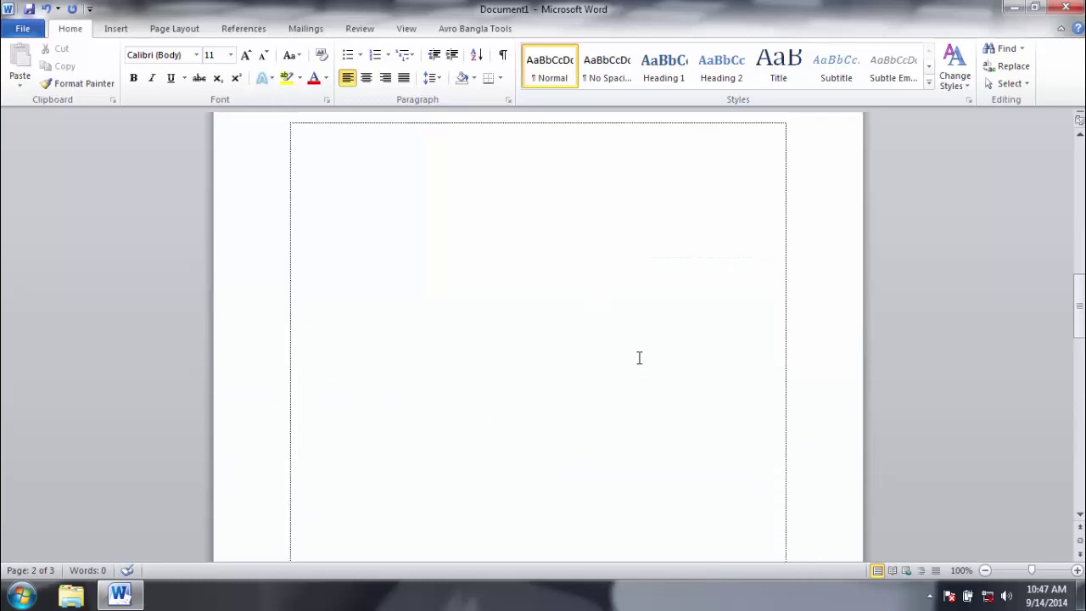
# - Replace the page-number footer with the built-in Alphabet footer style
pyautogui.click(123, 30)
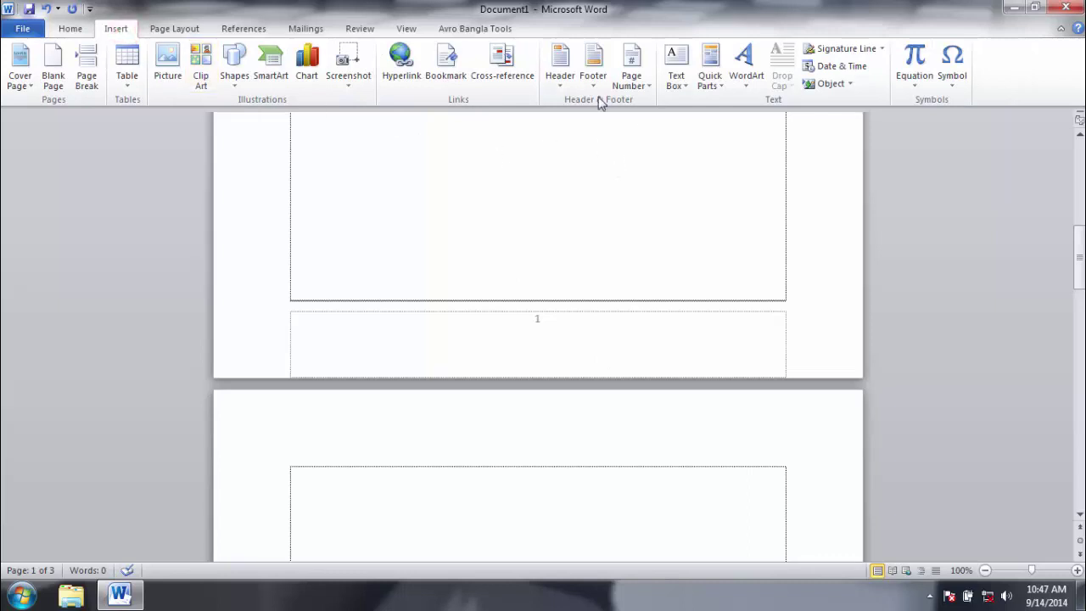
pyautogui.click(632, 78)
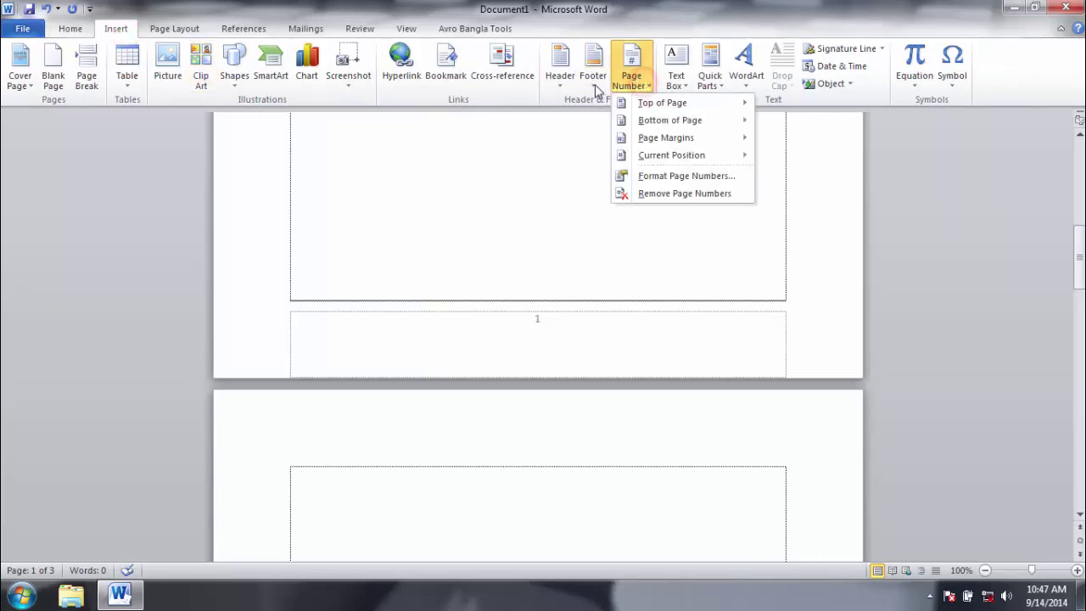
pyautogui.click(594, 83)
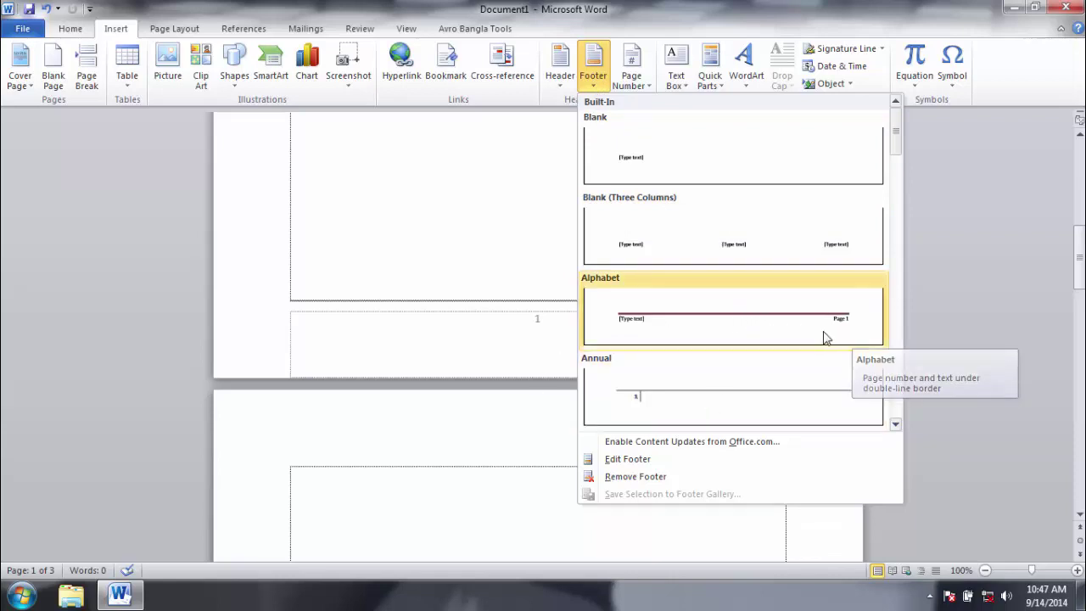
pyautogui.click(681, 313)
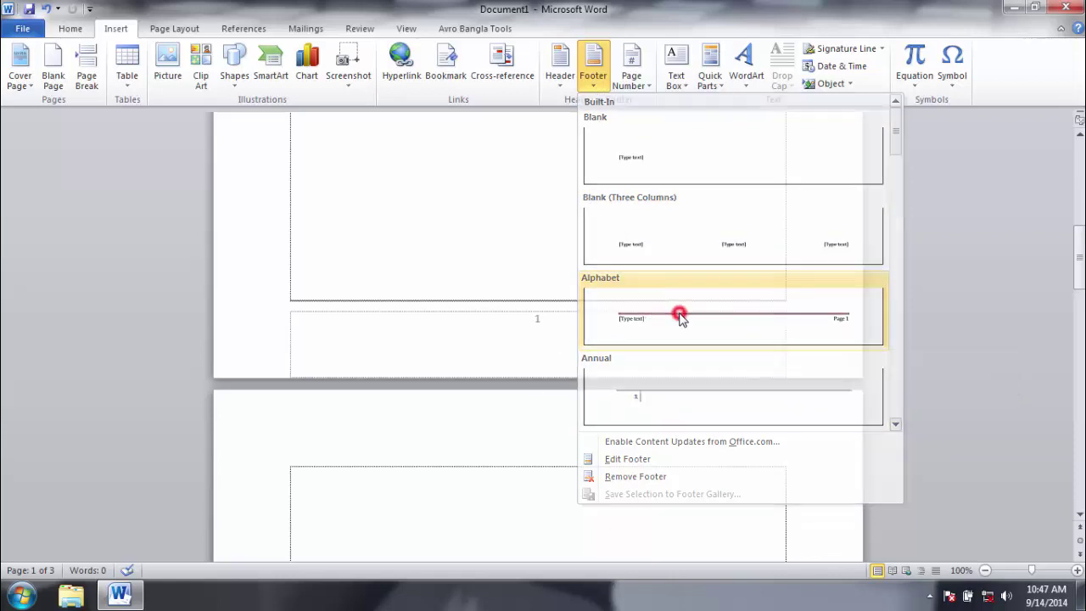
# - Fill the footer's text placeholder with "Book Name"
pyautogui.click(332, 490)
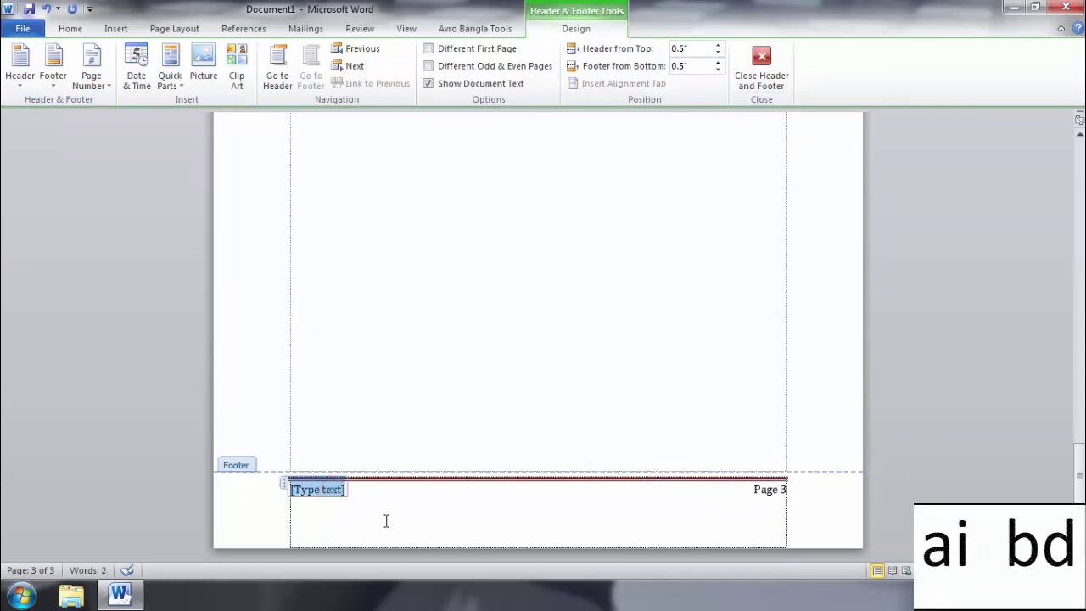
pyautogui.write('o')
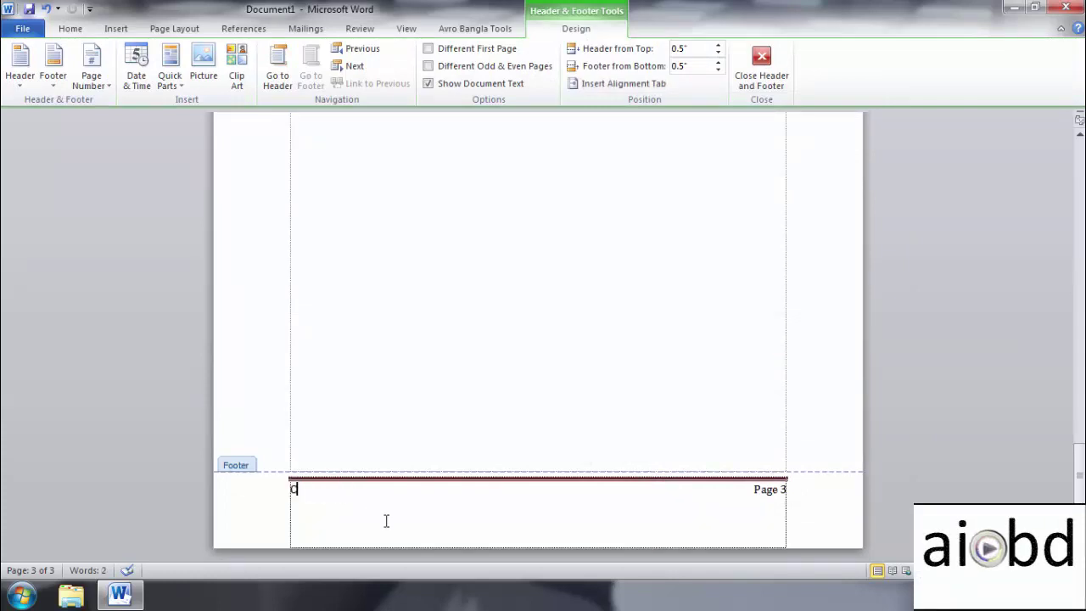
pyautogui.write('om')
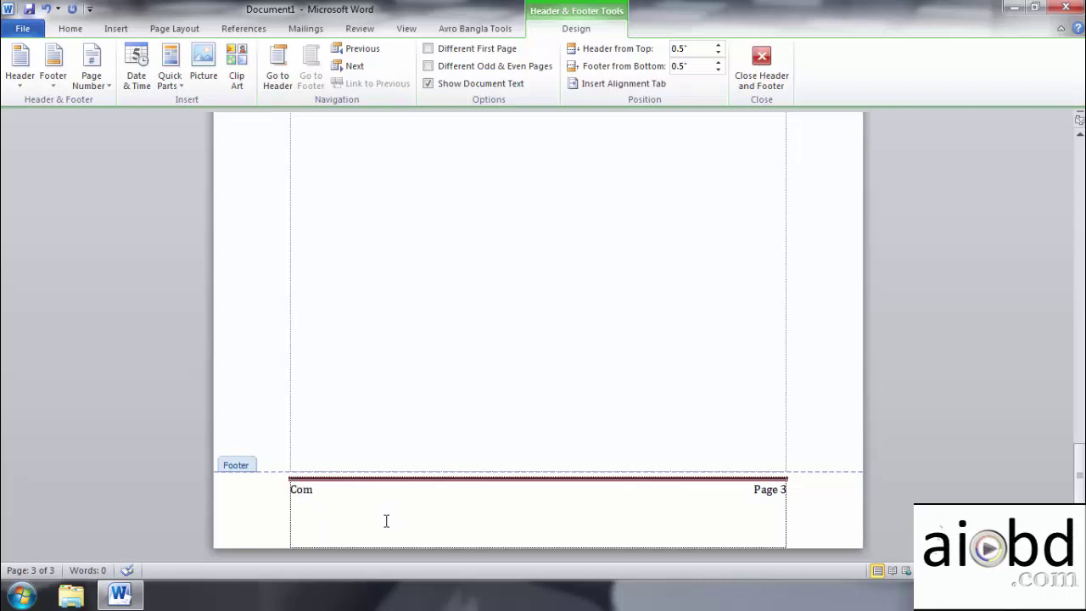
pyautogui.press('BackSpace')
pyautogui.press('BackSpace')
pyautogui.write('ok')
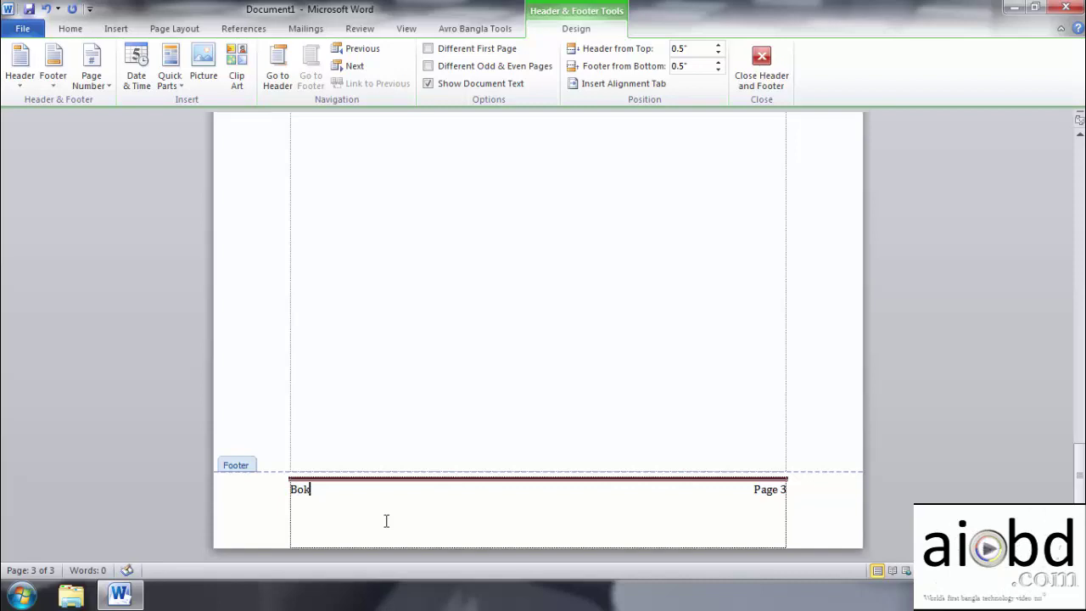
pyautogui.press('BackSpace')
pyautogui.write('ok Name')
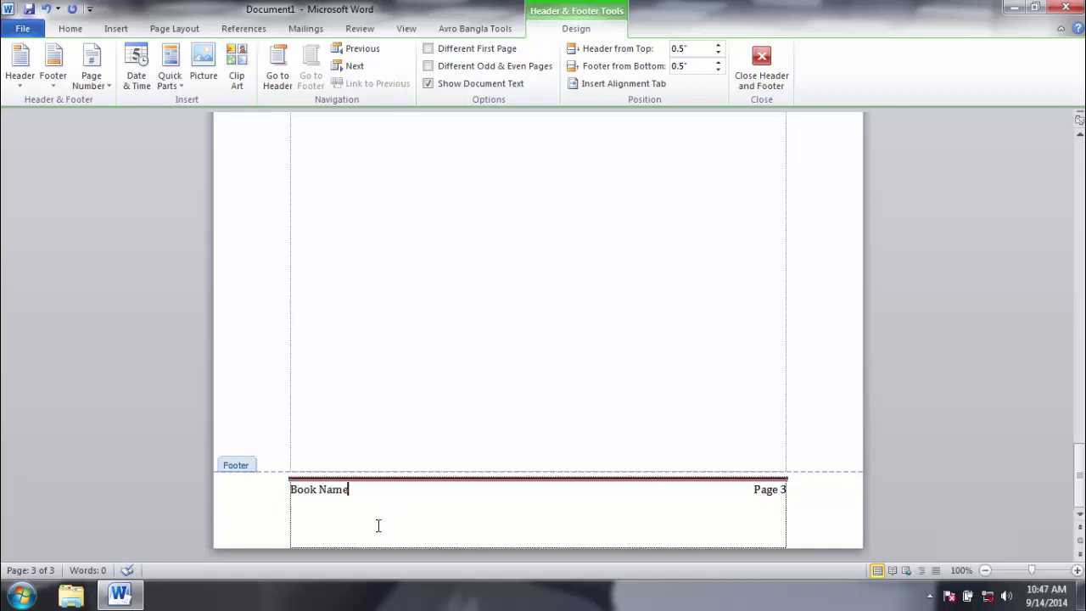
# - Return to the document body and check the footer text and page numbers on the preceding pages
pyautogui.doubleClick(419, 412)
pyautogui.scroll(5, 543, 454)
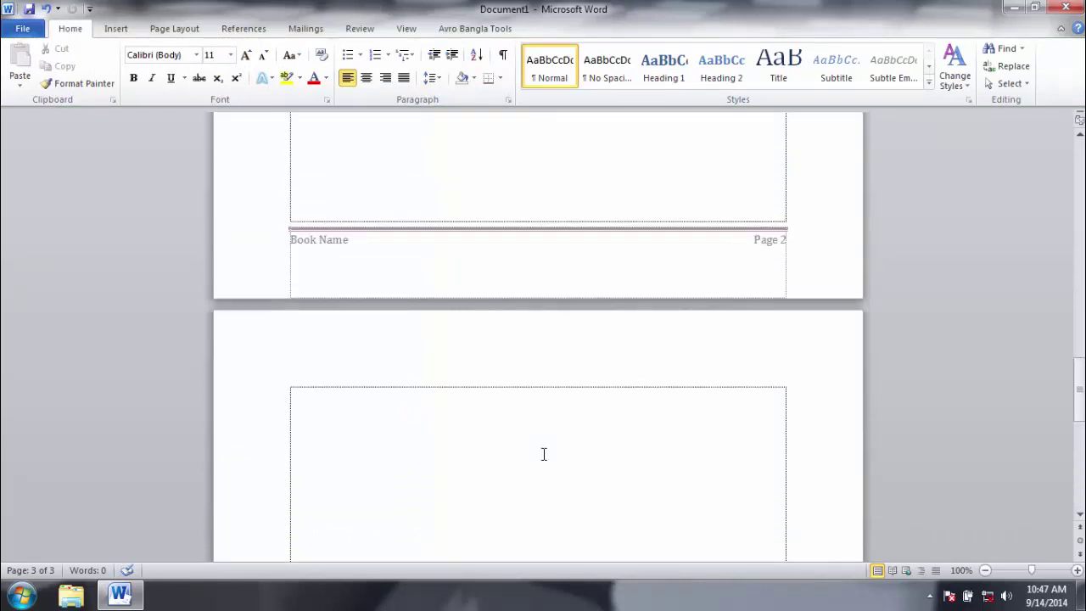
pyautogui.scroll(3, 559, 458)
pyautogui.scroll(15, 802, 370)
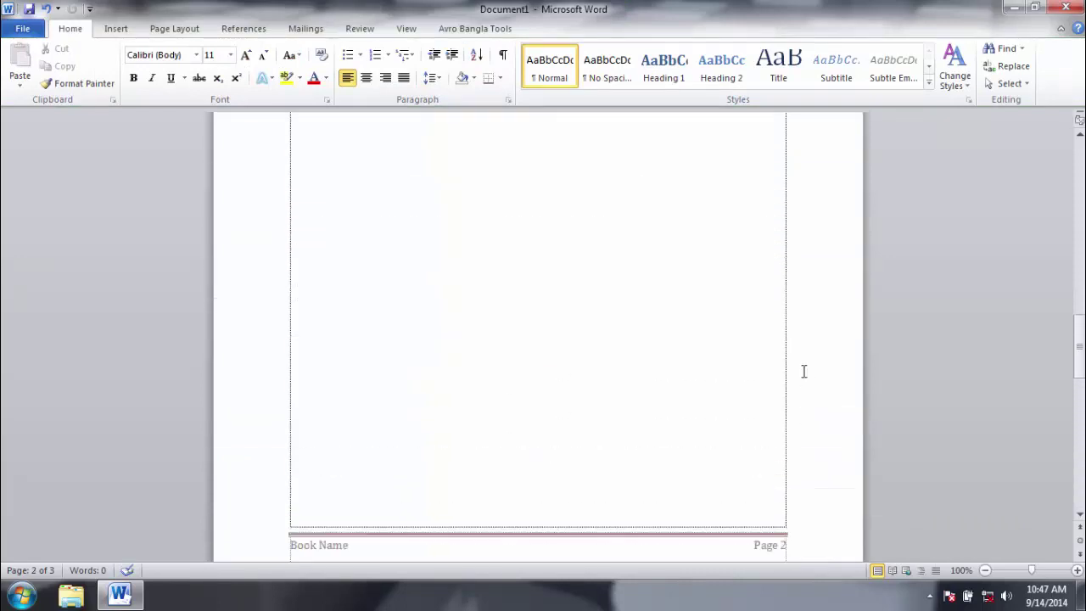
pyautogui.scroll(3, 772, 366)
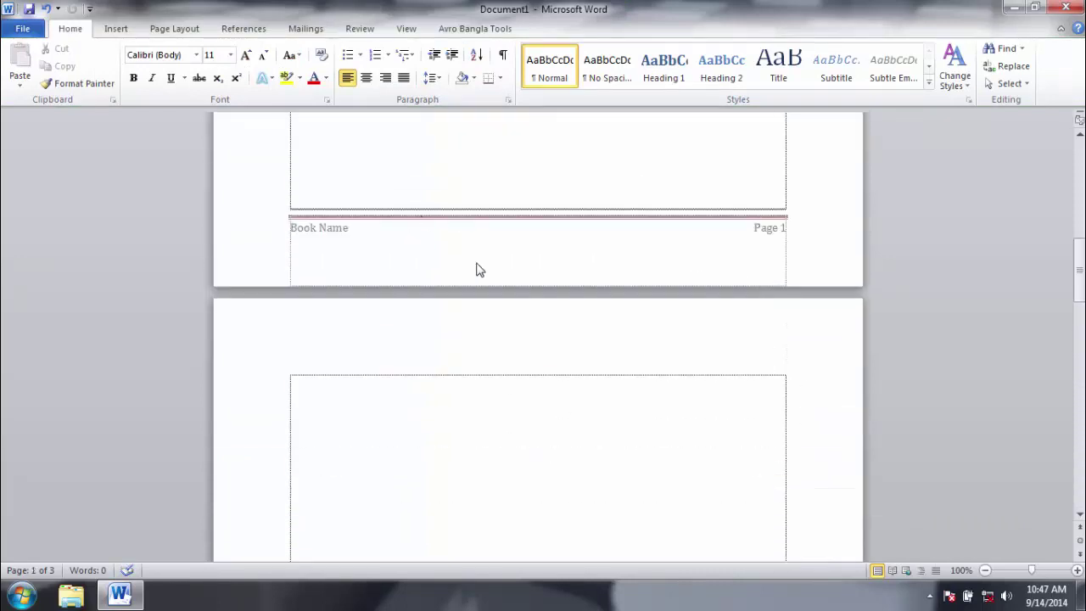
pyautogui.scroll(3, 674, 276)
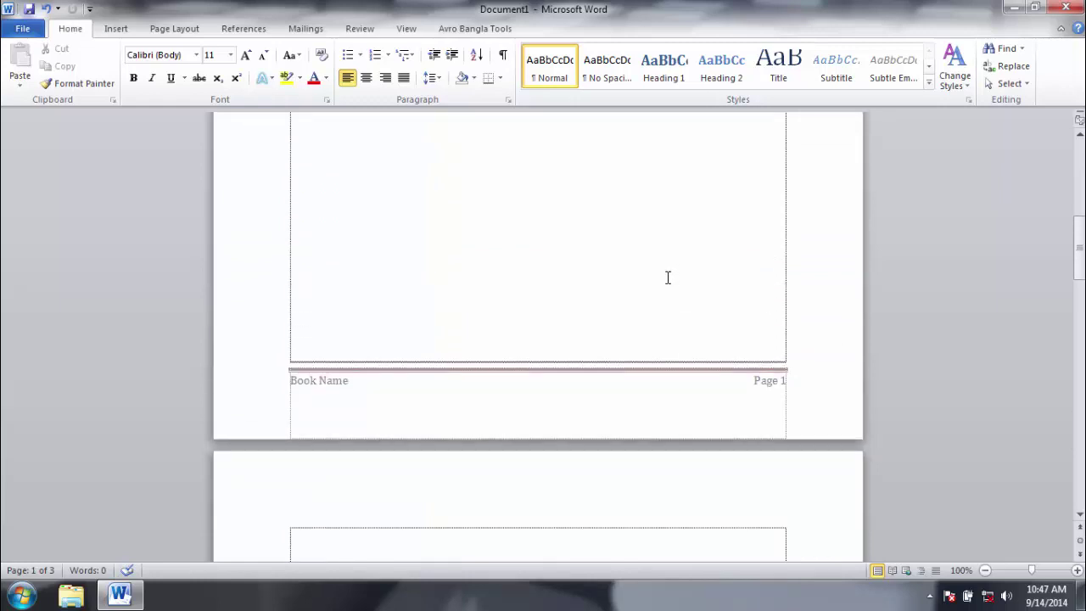
pyautogui.click(154, 27)
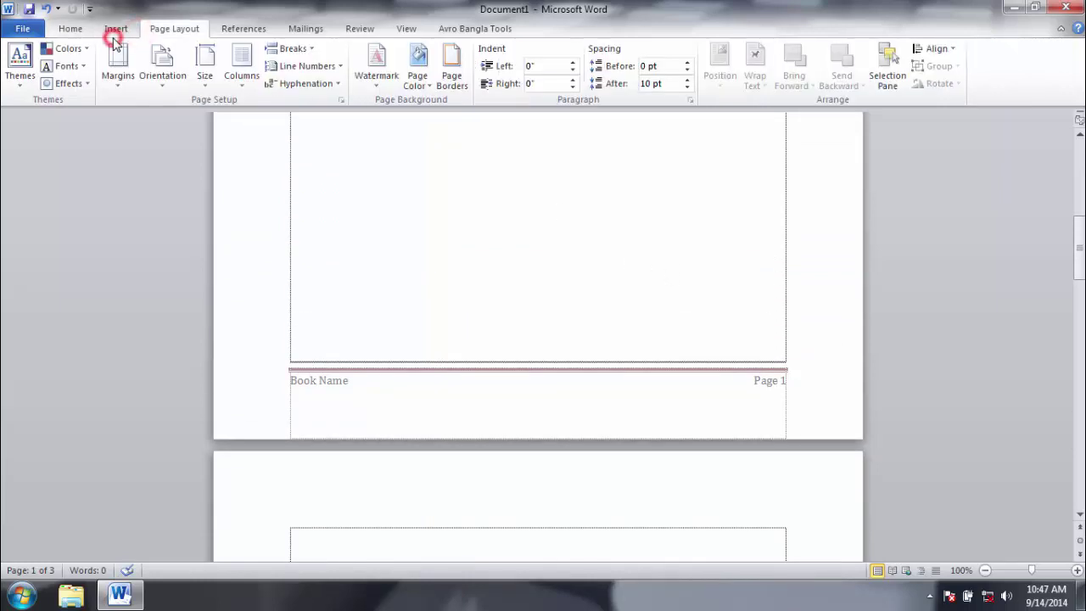